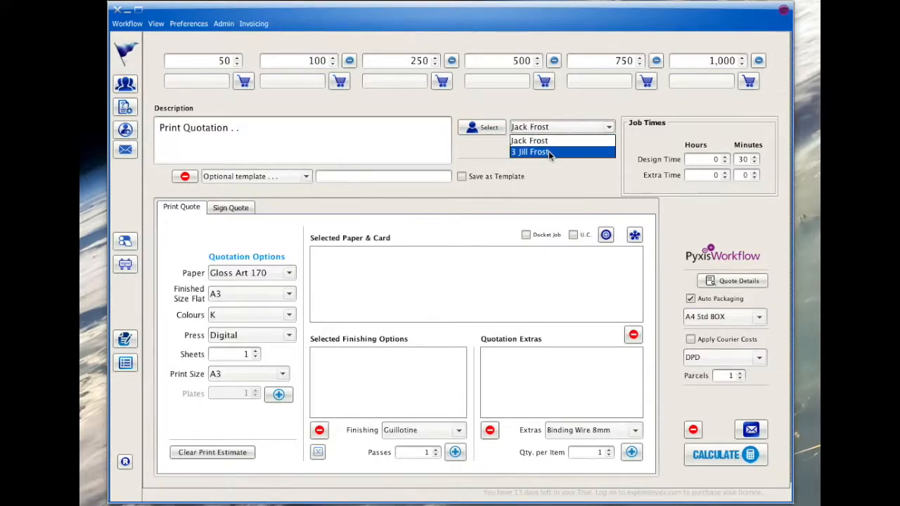
- Choose the quotation's customer from the customer list
left_click(548, 151)
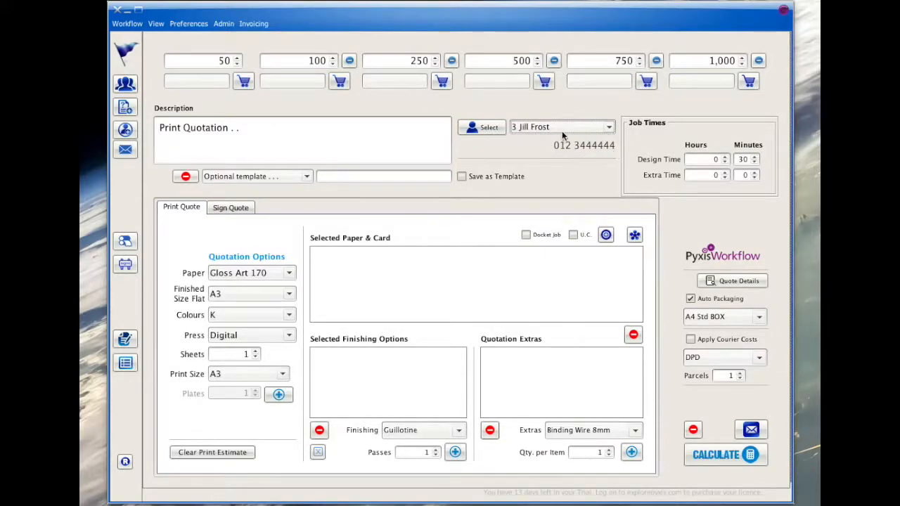
left_click(535, 128)
left_click(534, 140)
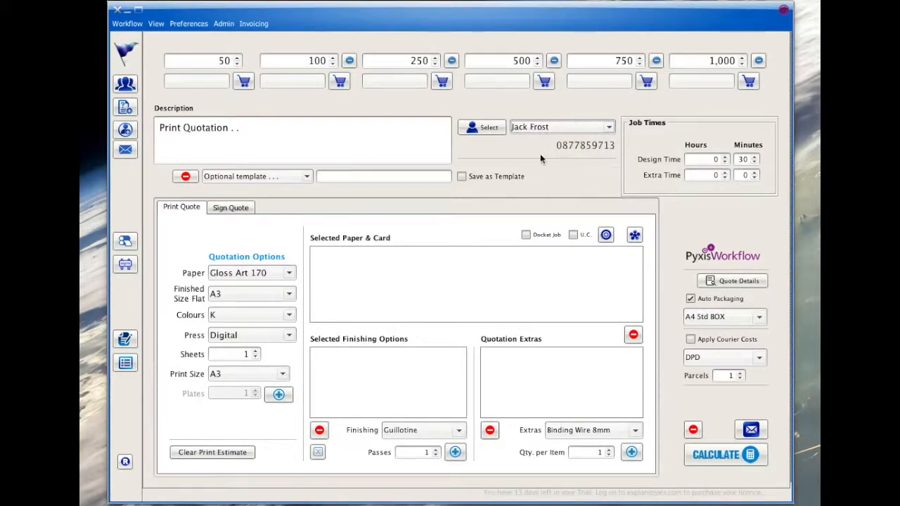
- Replace the description with "A4 Magazine 20pp + Cover. Inner pages on 170g Gloss Art and Cover printed on 350g Gloss. Full colour throughout."
left_click_drag(258, 133, 151, 113)
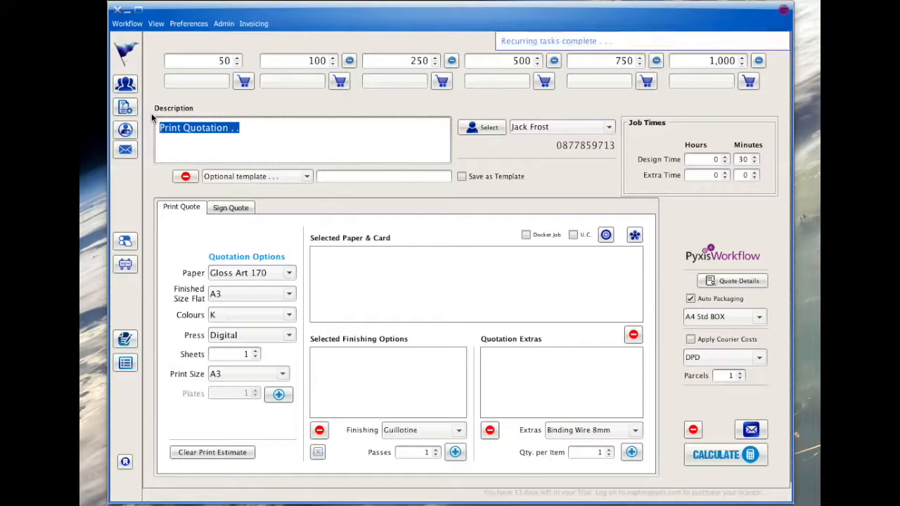
type("A4 Ma")
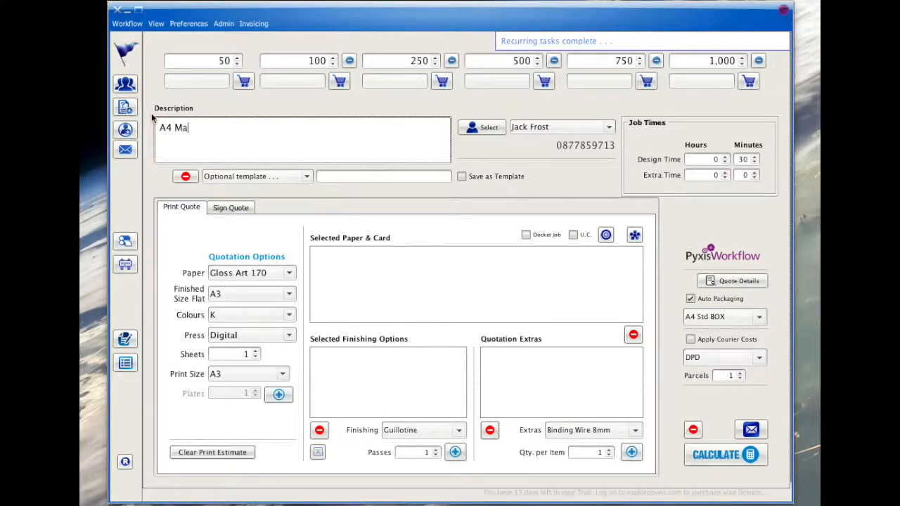
type("gazine 2")
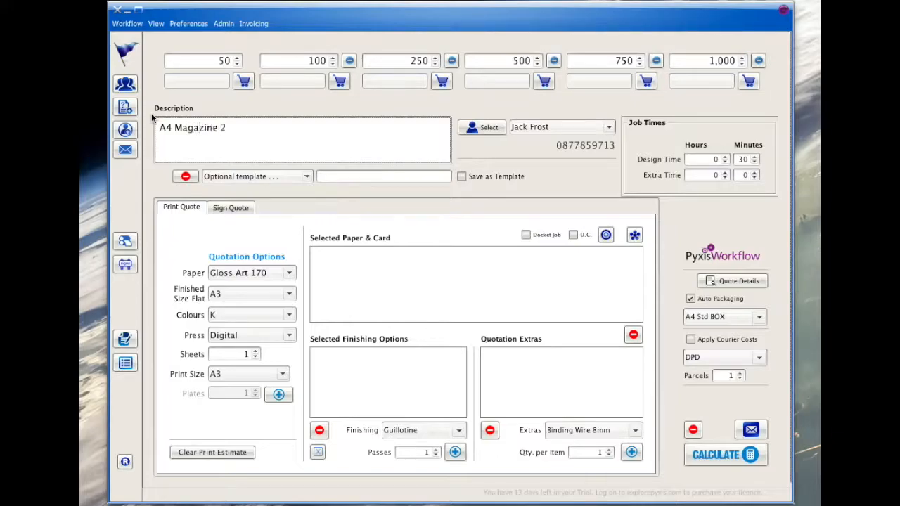
type("0pp + Cover.  Inner pages on 170g Glo")
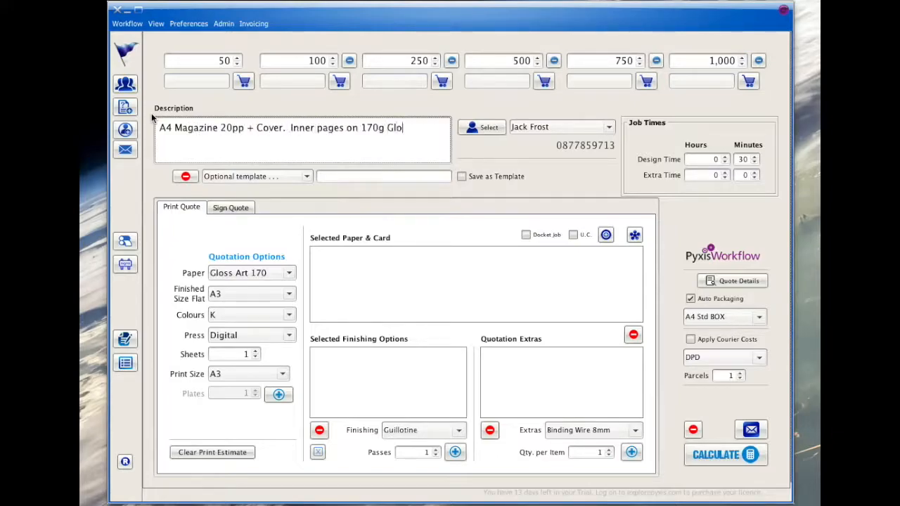
type("ss Art and Cover printed on 350g Gloss. ")
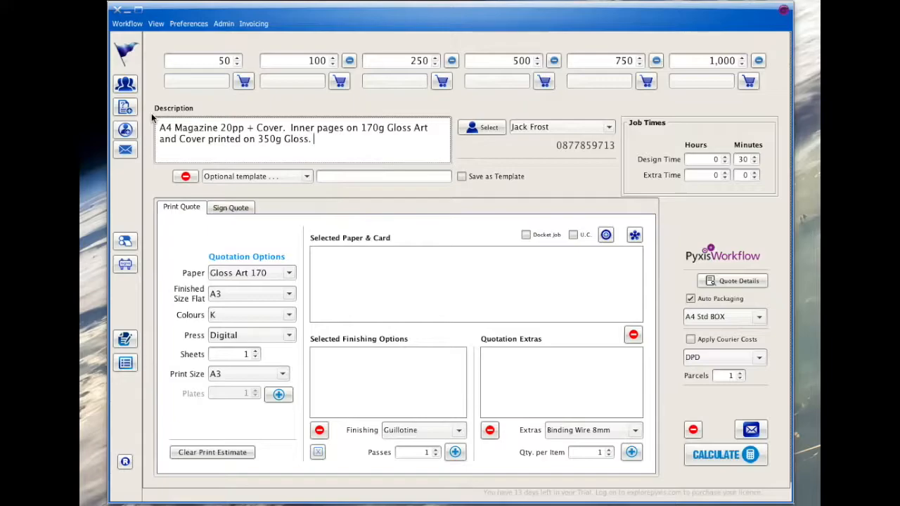
type("Full colour throughout.")
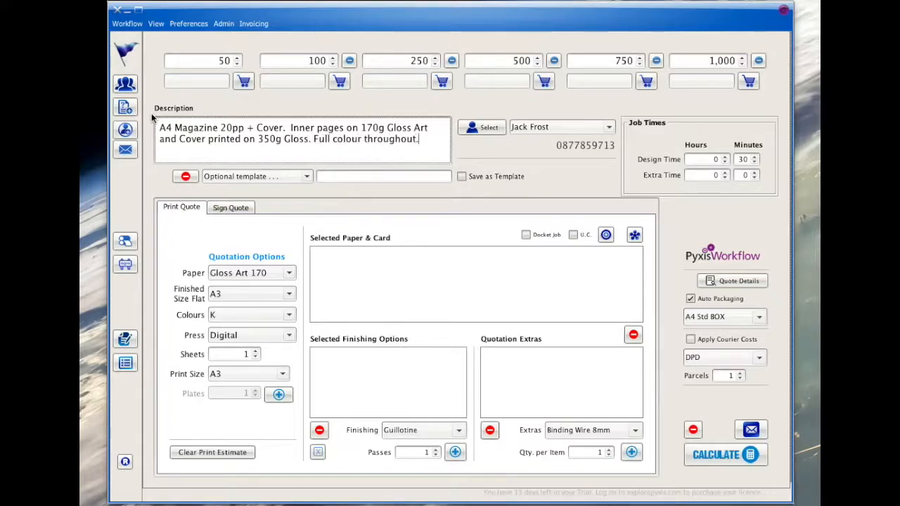
- Add Gloss Art 170 paper with 5 sheets to the selected paper and card list
left_click(249, 353)
type("5")
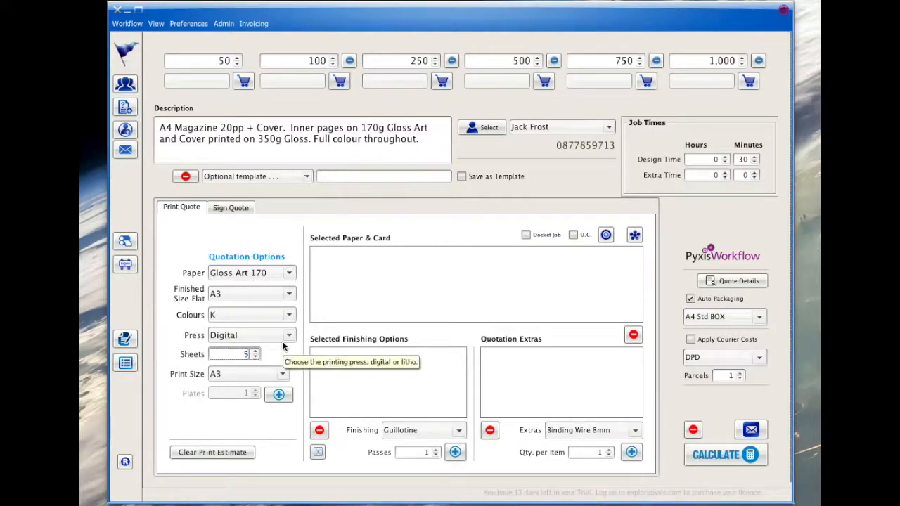
left_click(281, 395)
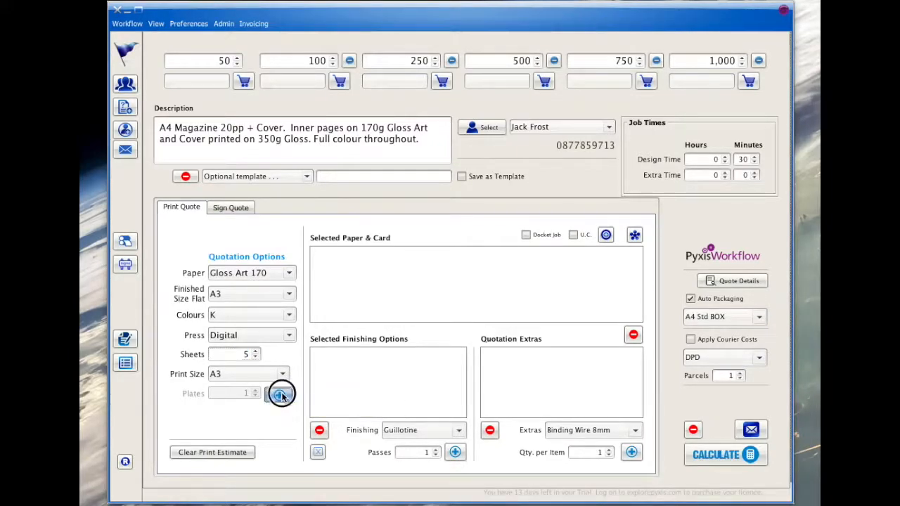
- Add Gloss Art 350 paper with 1 sheet to the selected paper and card list
left_click(270, 273)
left_click(260, 302)
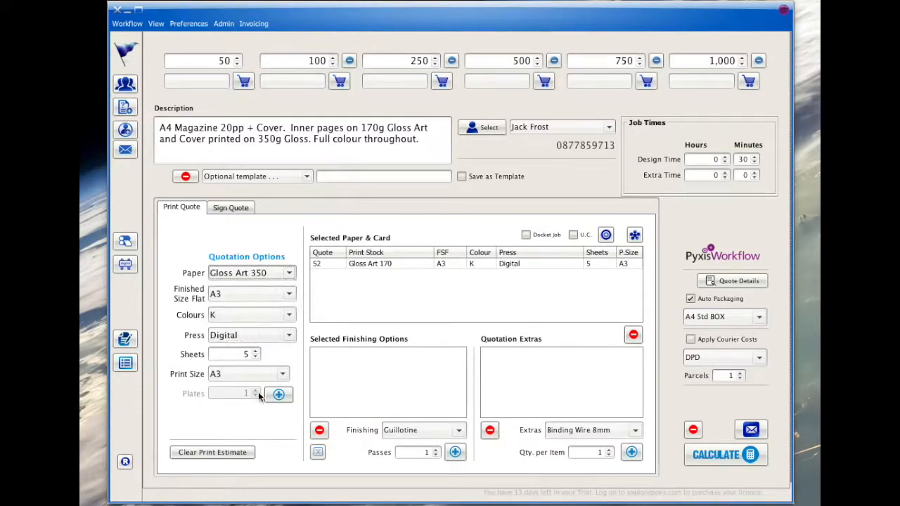
left_click(256, 357)
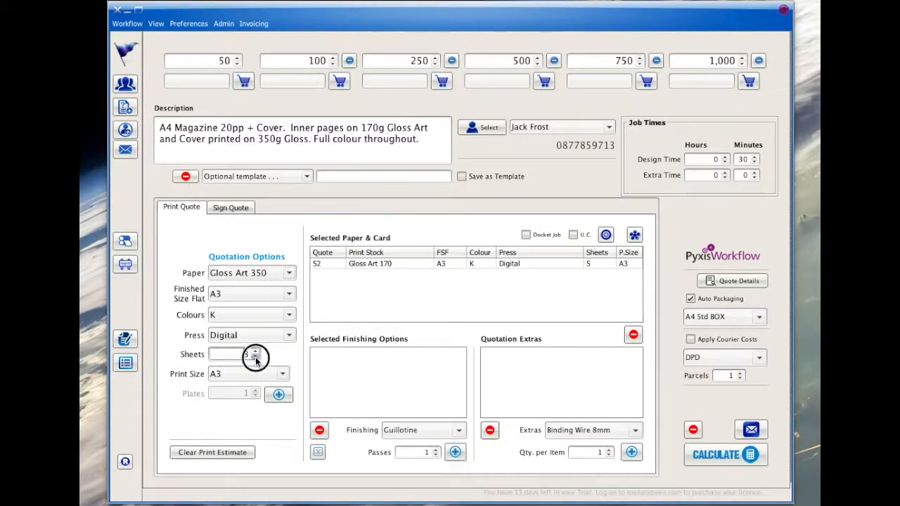
left_click(279, 394)
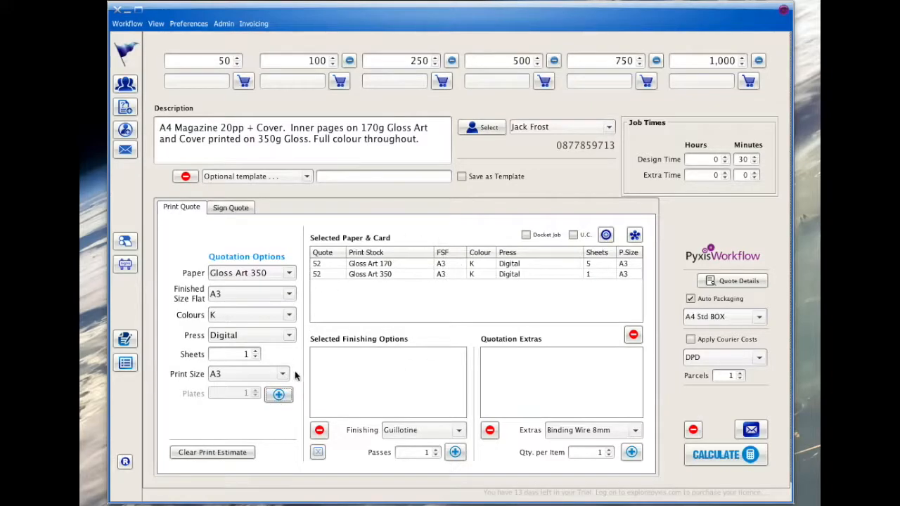
- Add Guillotine finishing for all sheets and Scoring finishing for the Gloss Art 350 cover
left_click(454, 452)
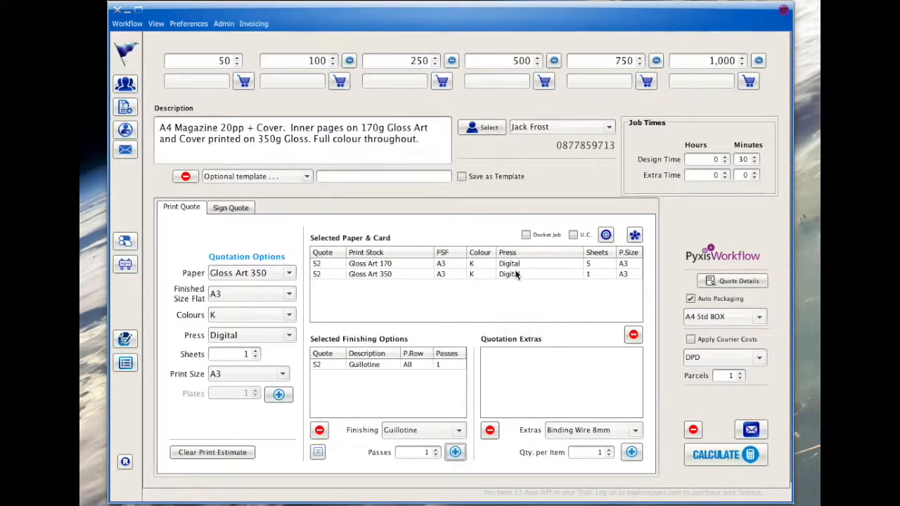
left_click(455, 274)
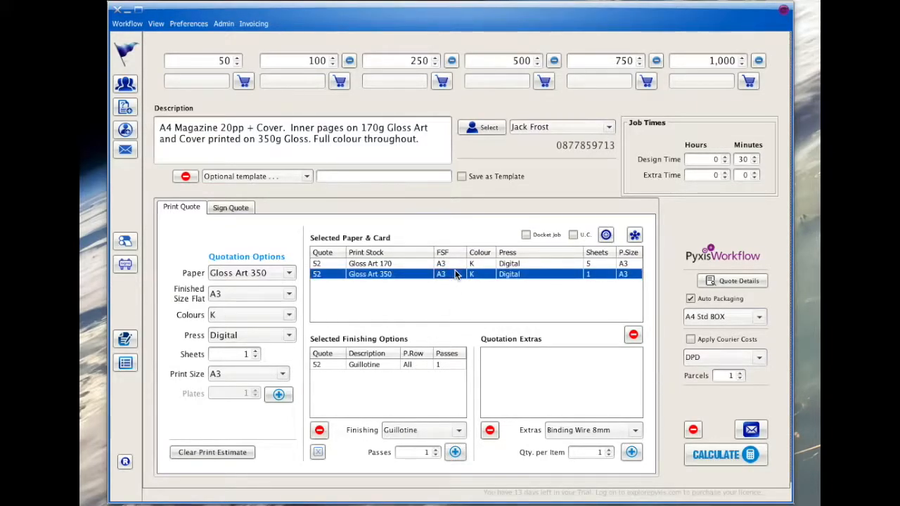
left_click(420, 430)
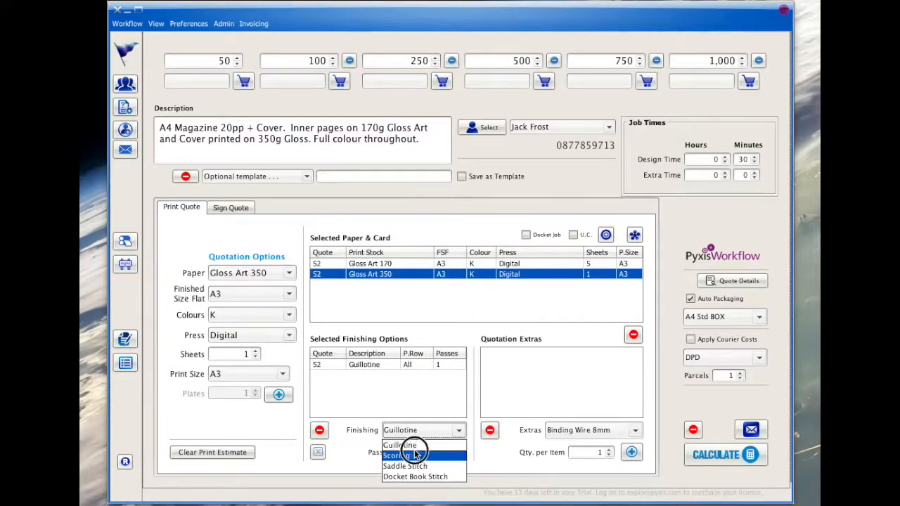
left_click(414, 456)
left_click(456, 451)
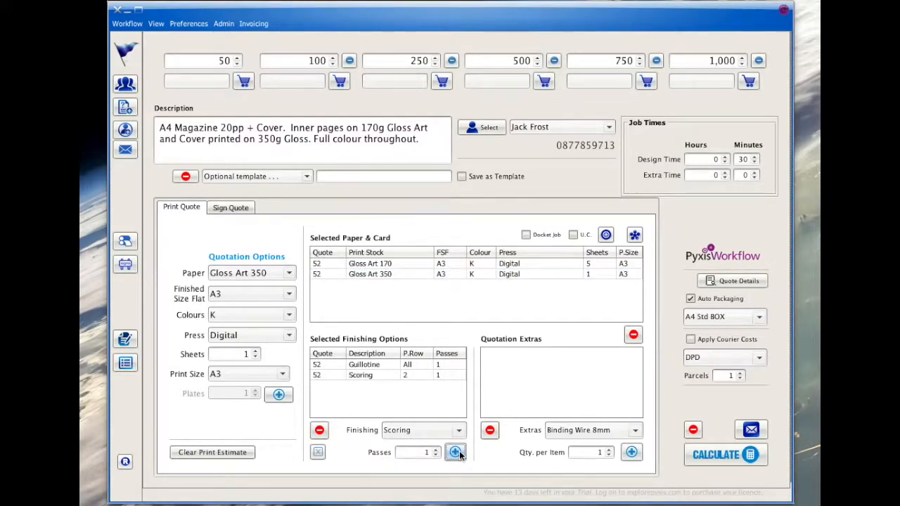
- Add Saddle Stitch finishing for the Gloss Art 170 inner pages
left_click(389, 265)
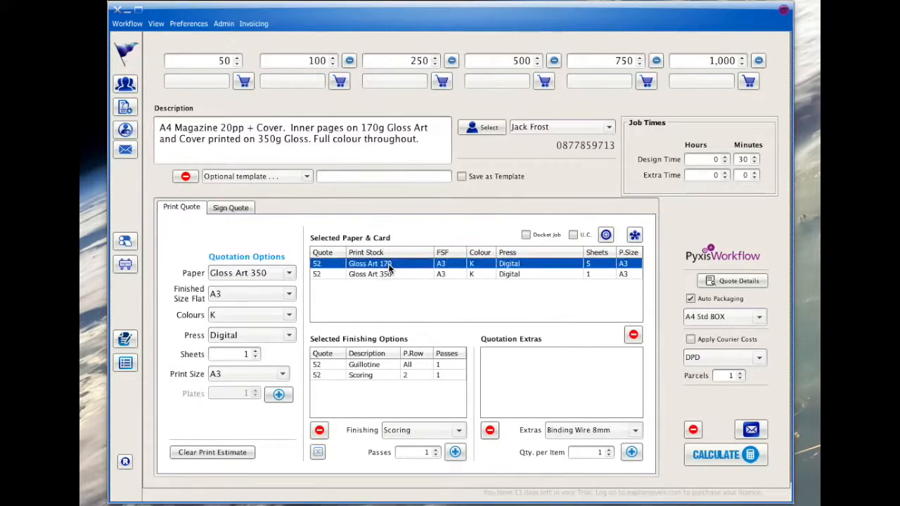
left_click(405, 427)
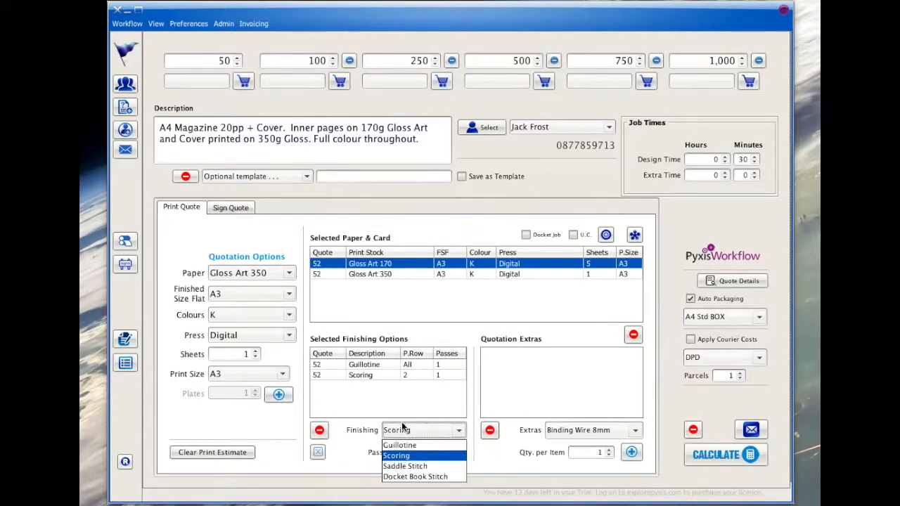
left_click(405, 465)
left_click(455, 453)
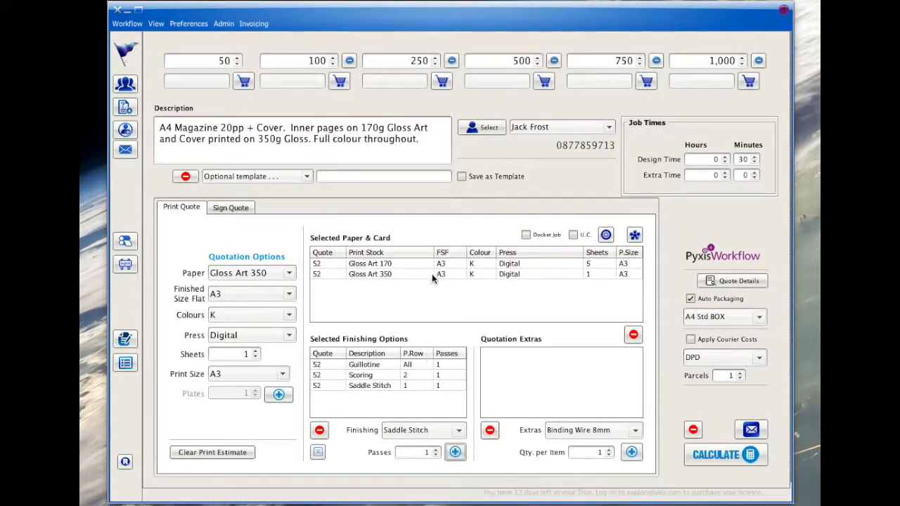
- Open the finishing preferences, view the Saddle Stitch finishing details, and return to the quotation
left_click(196, 24)
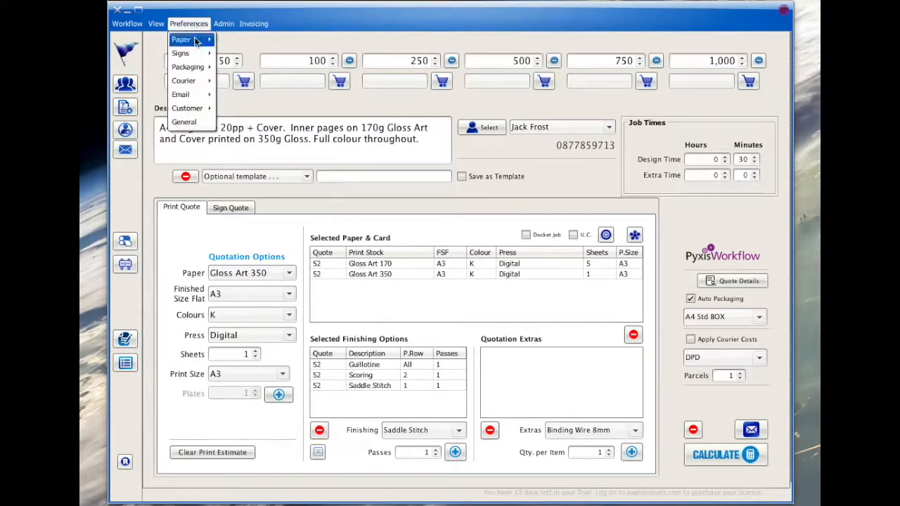
mouse_move(203, 40)
left_click(235, 68)
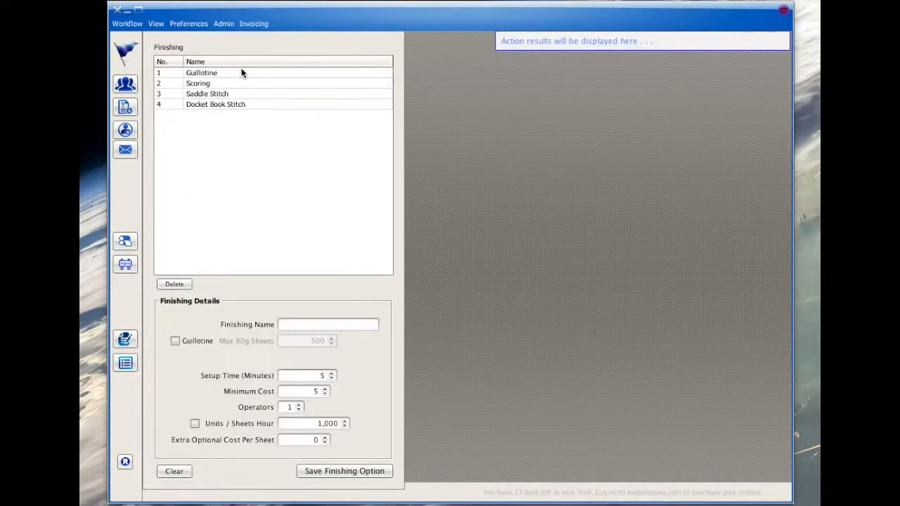
right_click(223, 95)
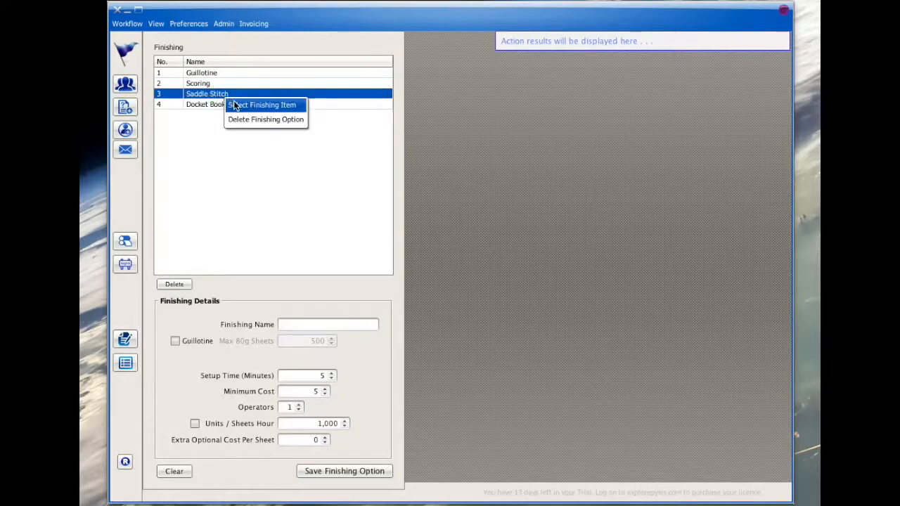
left_click(234, 101)
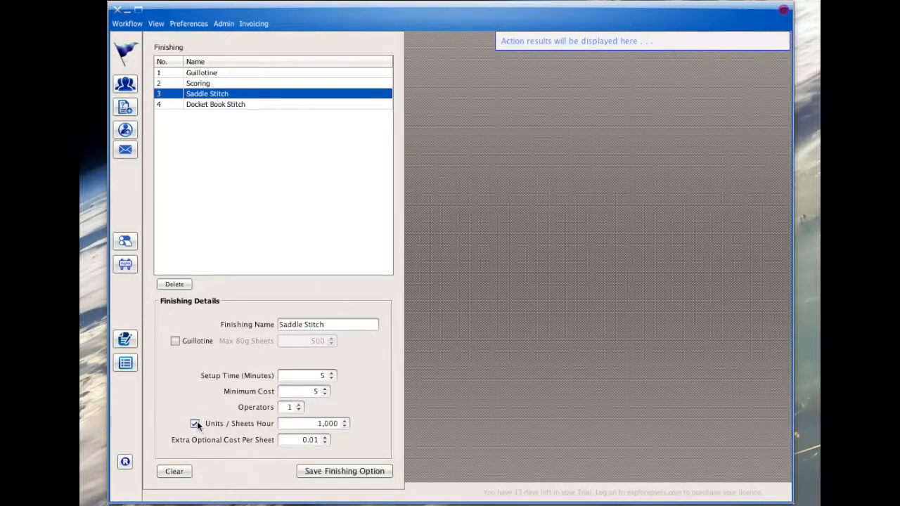
mouse_move(197, 425)
left_click(125, 107)
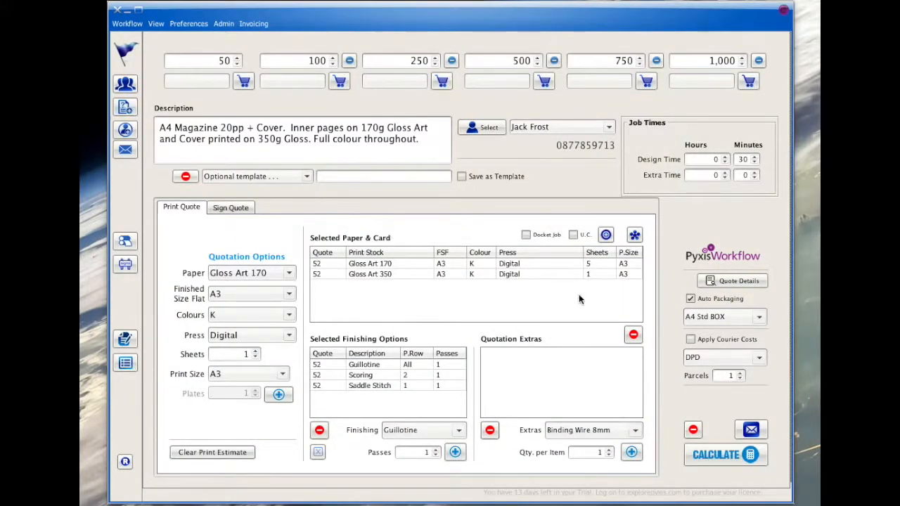
- Set the design time minutes to 0
left_click(743, 158)
type("0")
- Add an extra item Page Design with quantity 24, cost each 35 and a Specific margin of 0
left_click(605, 234)
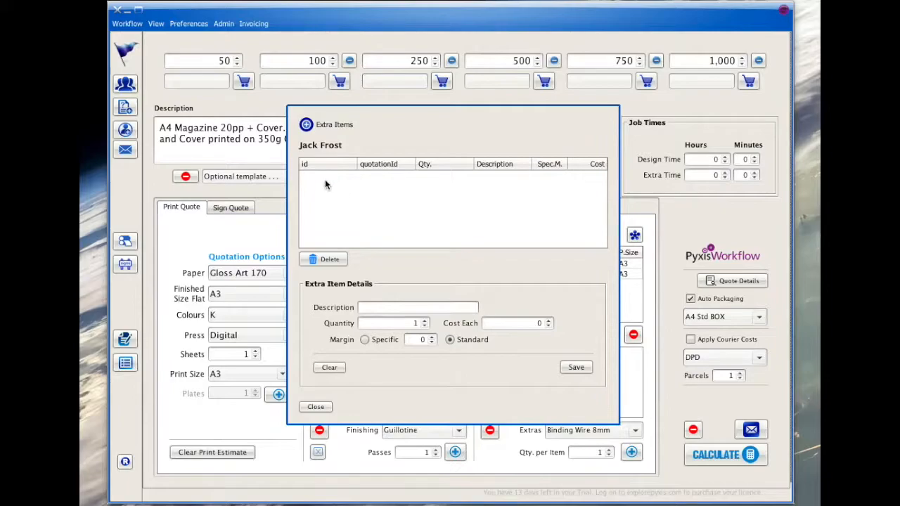
left_click(375, 309)
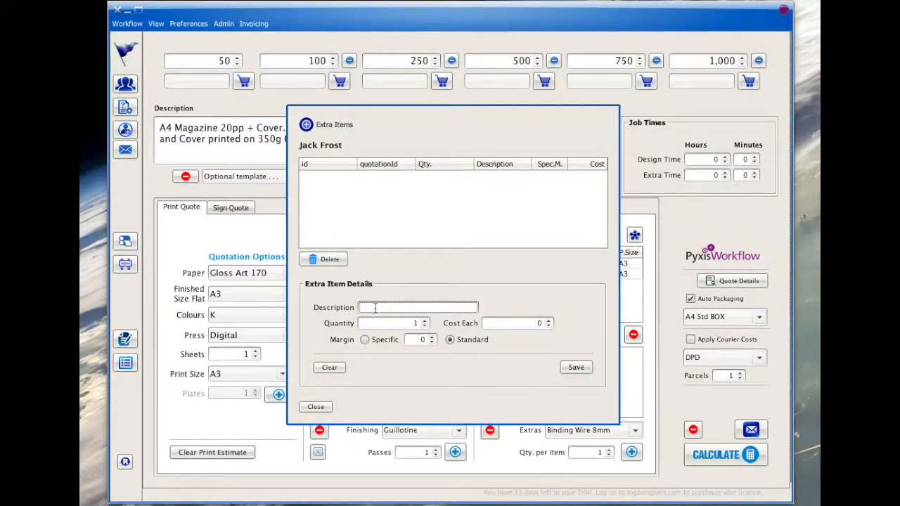
type("Page Design")
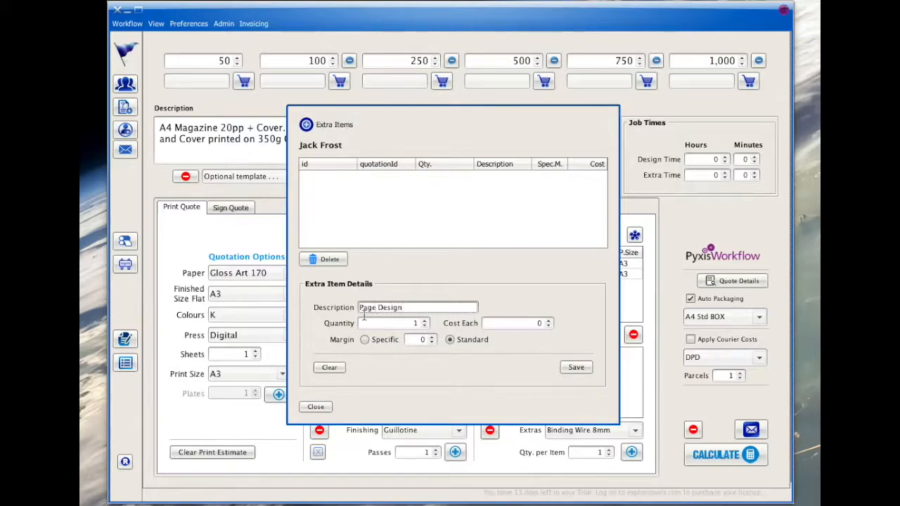
double_click(415, 323)
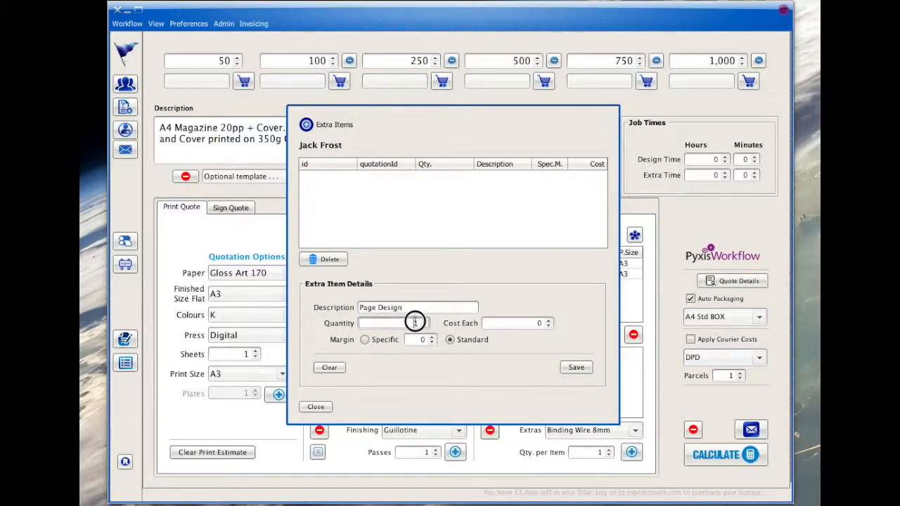
type("24")
double_click(538, 323)
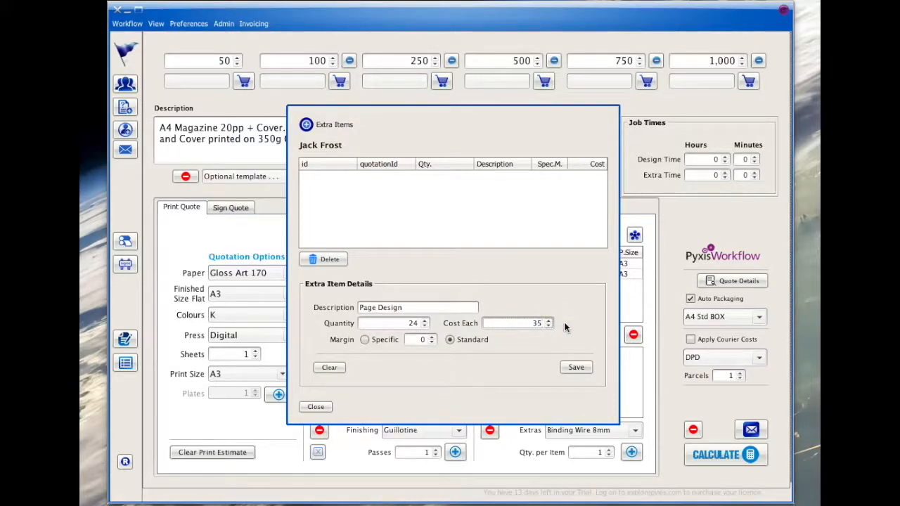
left_click(364, 340)
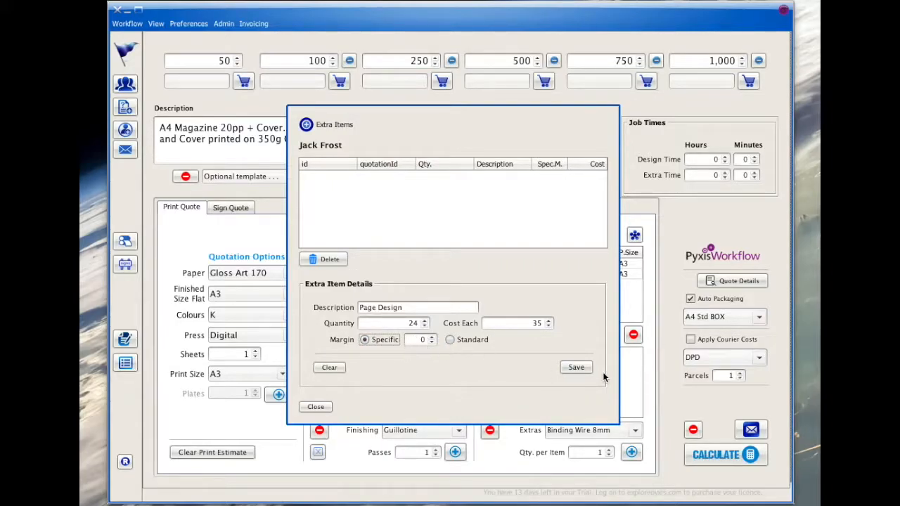
left_click(577, 367)
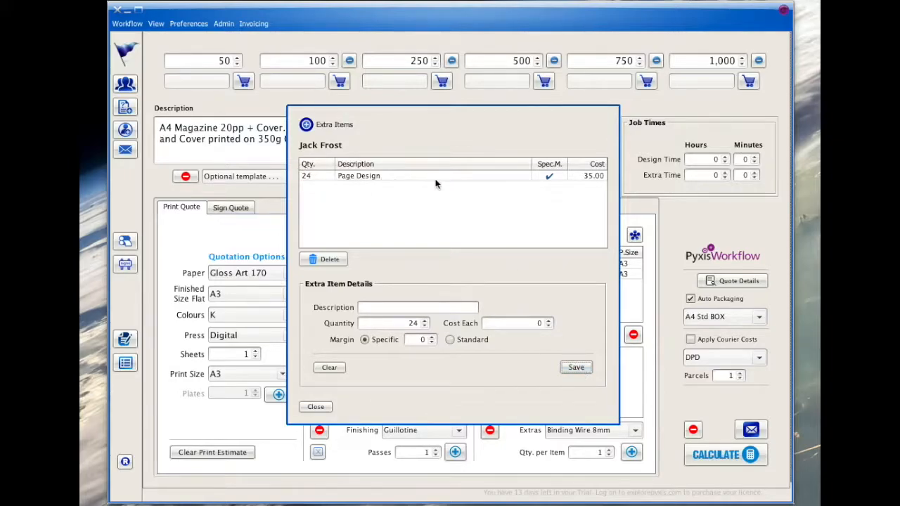
left_click(317, 407)
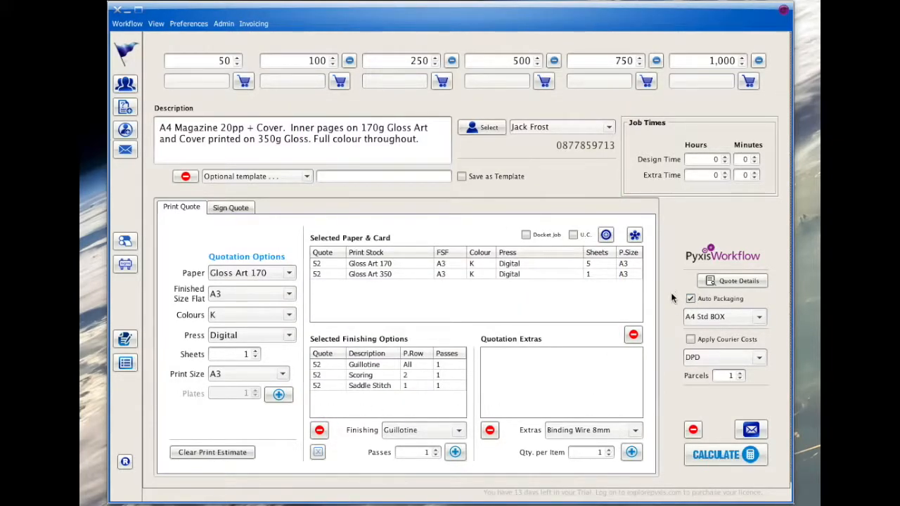
- Save the quotation as a template named "A4 24pp Magazine inc. Cover CC" and calculate the prices
mouse_move(702, 297)
left_click(374, 176)
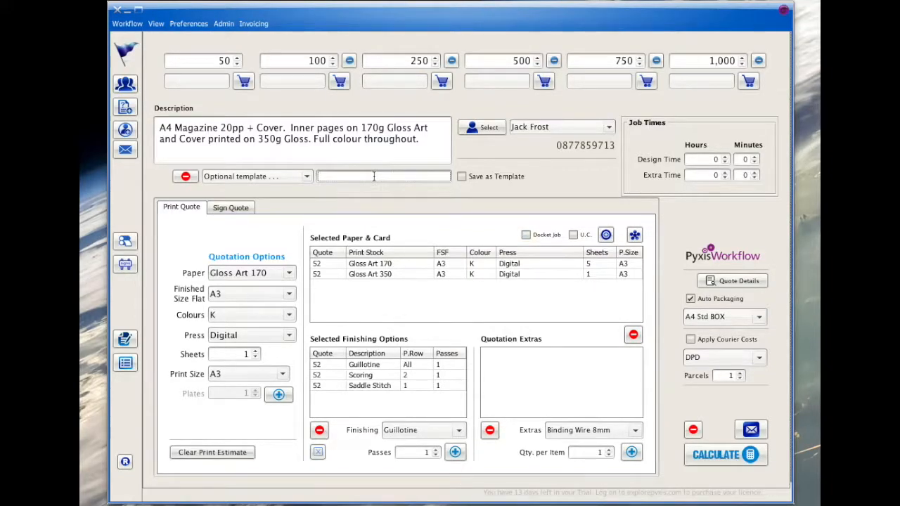
type("A4 24pp Magazine inc. Cover CC")
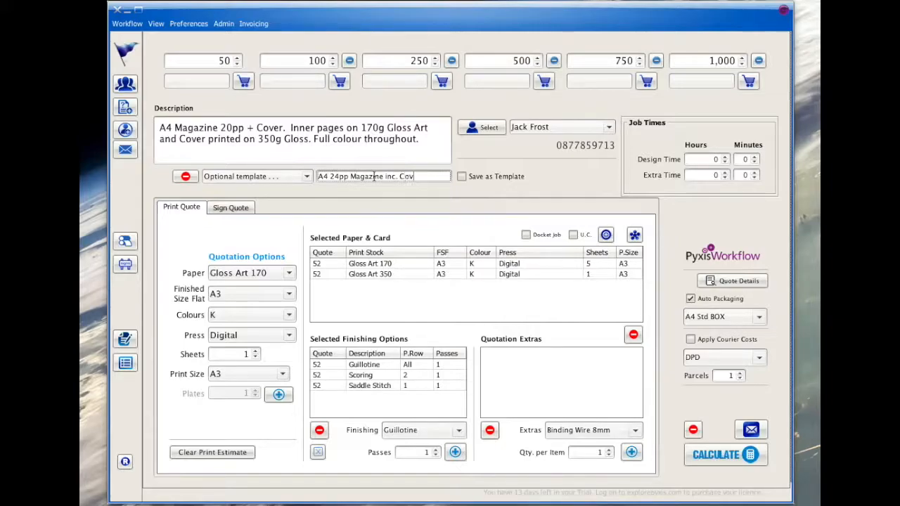
left_click(461, 177)
left_click(698, 453)
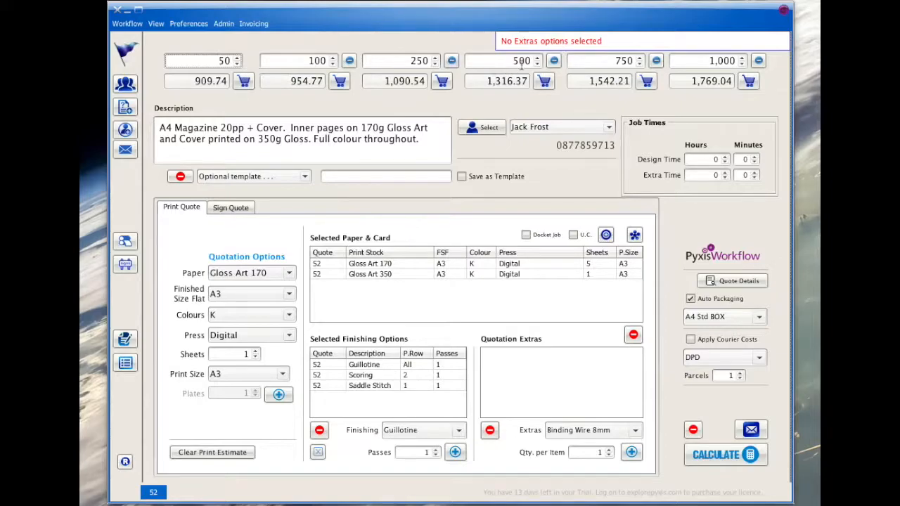
- Remove the 500, 750 and 1,000 quantities, recalculate the quotation, and tick the U.C. option
left_click(553, 61)
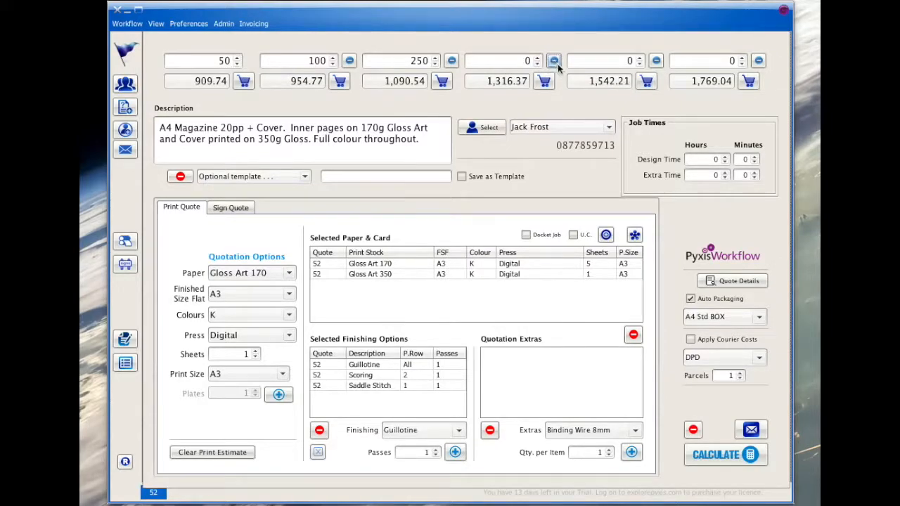
left_click(705, 456)
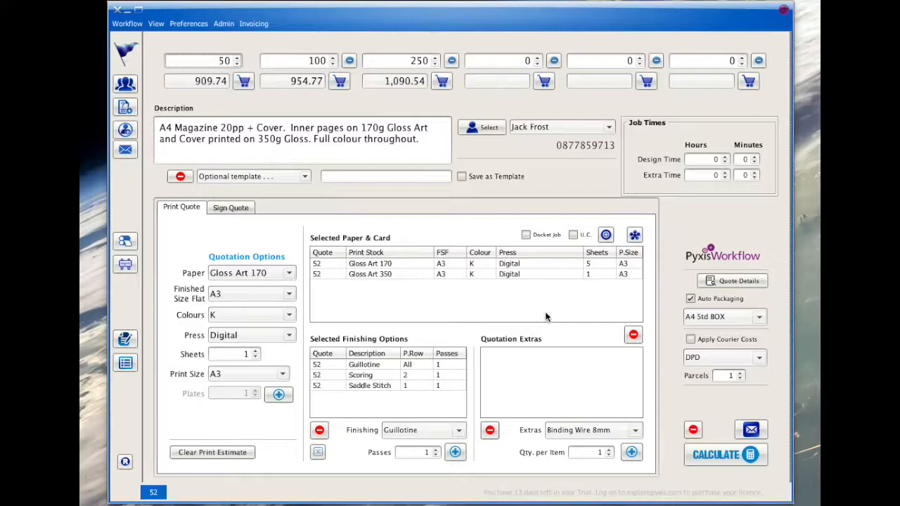
left_click(573, 235)
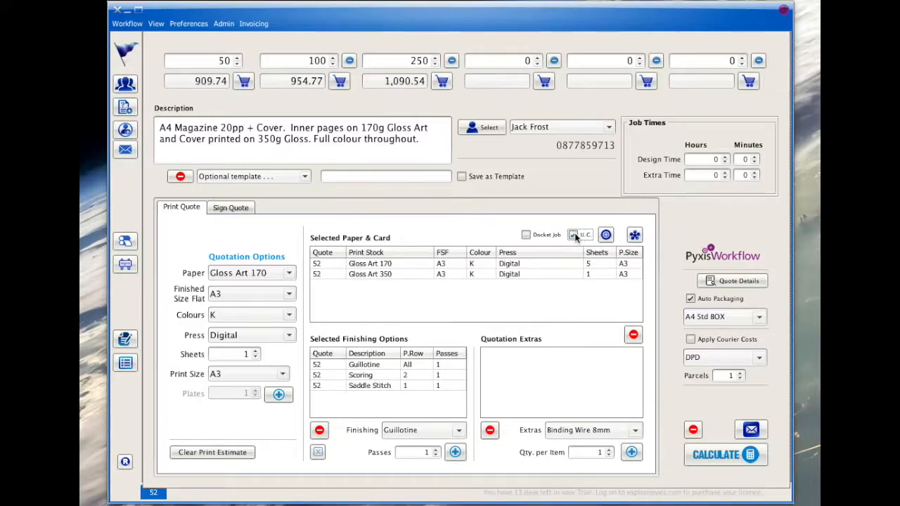
- Preview the estimate for emailing and open the outgoing email list
left_click(751, 429)
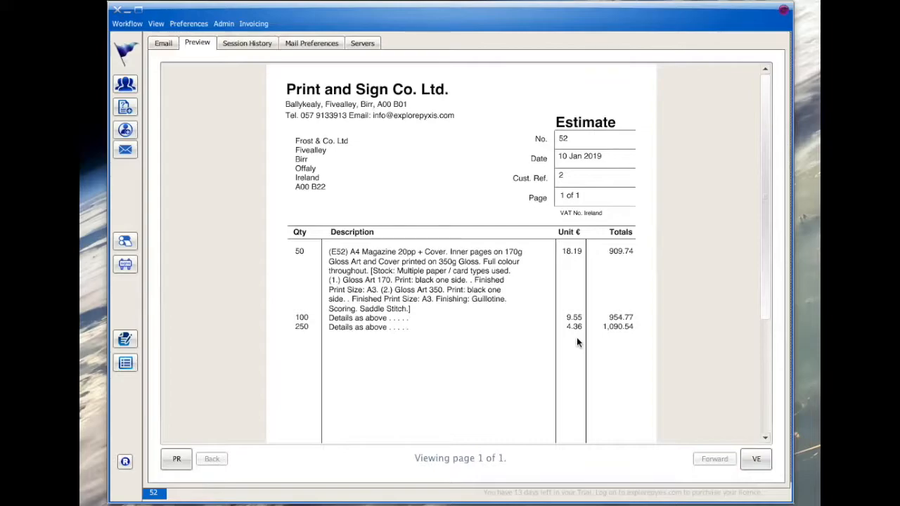
left_click_drag(504, 371, 496, 412)
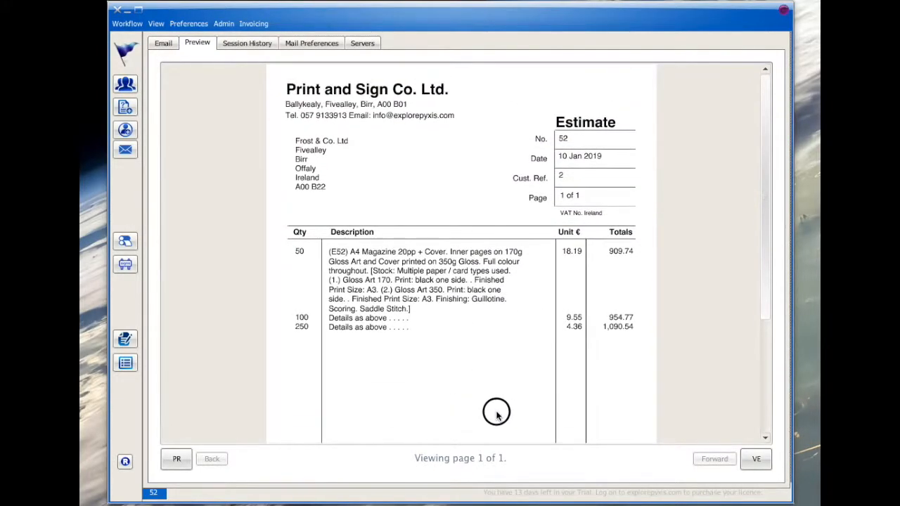
left_click(168, 45)
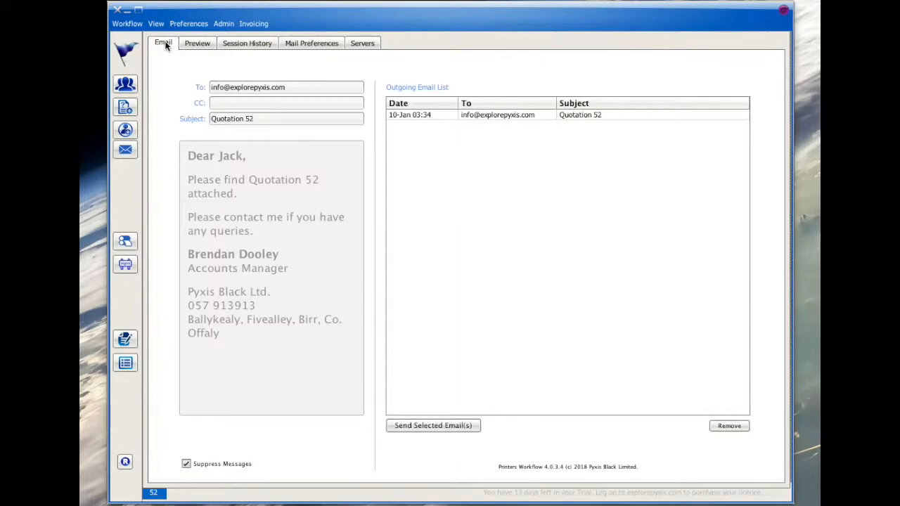
- Send the queued Quotation 52 email and view the session history
left_click(420, 115)
left_click(437, 425)
left_click(426, 291)
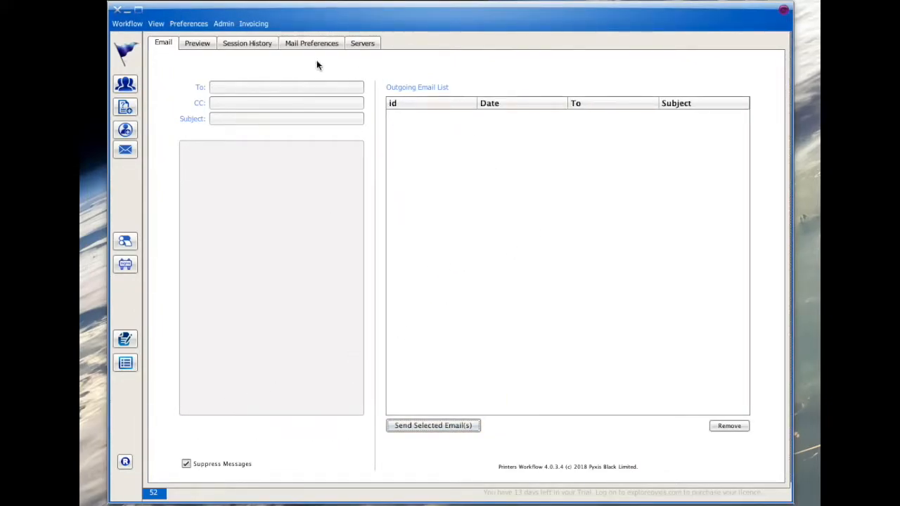
left_click(255, 44)
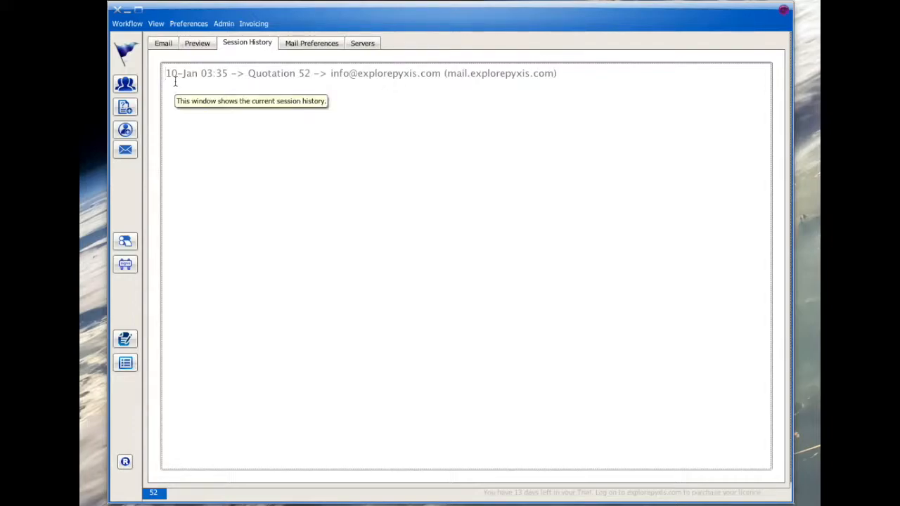
- Start a new quotation from the template "A4 24pp Magazine inc. Cover CC"
left_click(129, 108)
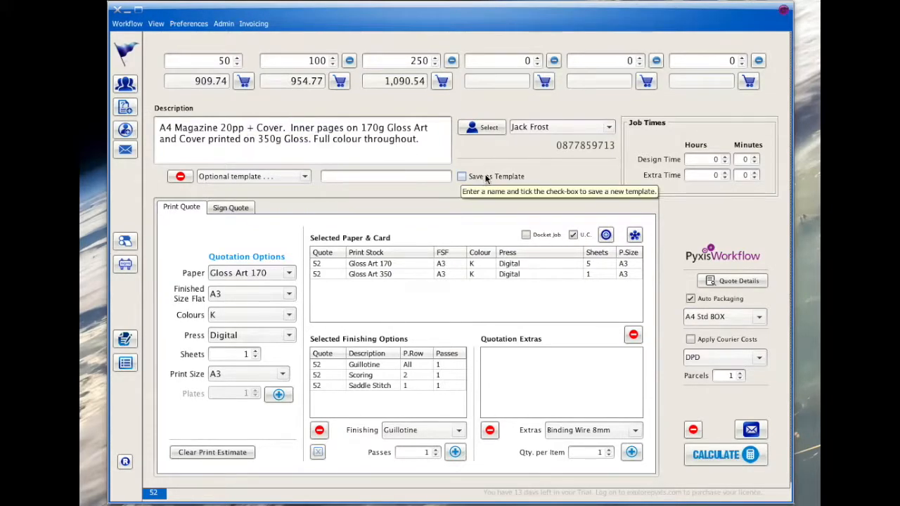
left_click(281, 175)
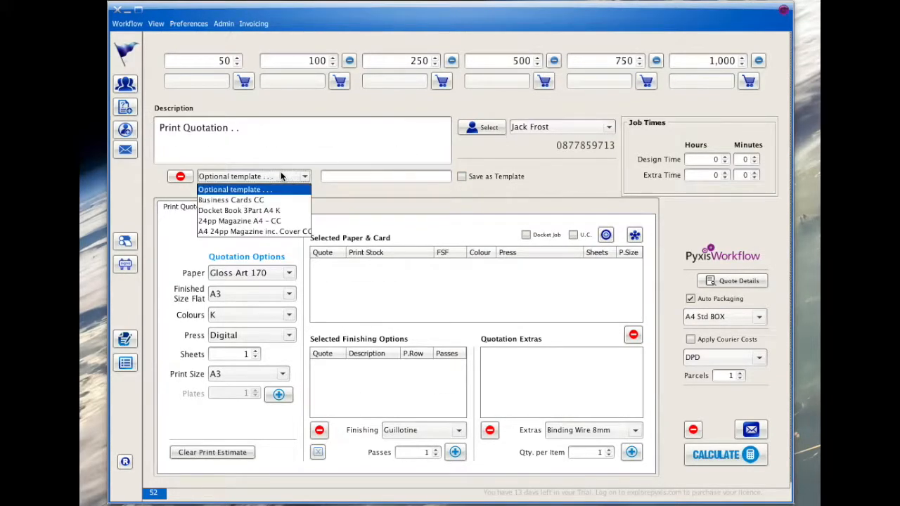
left_click(256, 231)
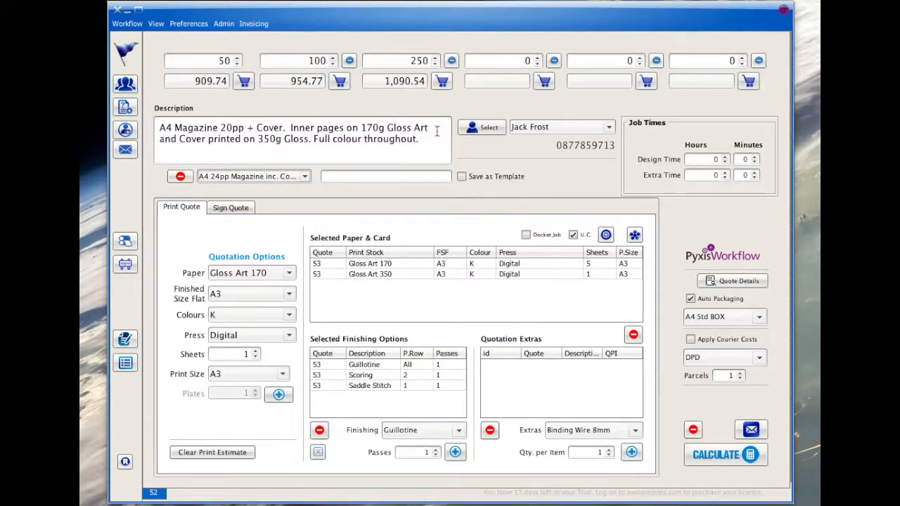
- Open the customer's estimates list, select quotation 52 and email it from its context menu
left_click(486, 127)
scroll(635, 225, "down", 1)
left_click_drag(774, 195, 774, 216)
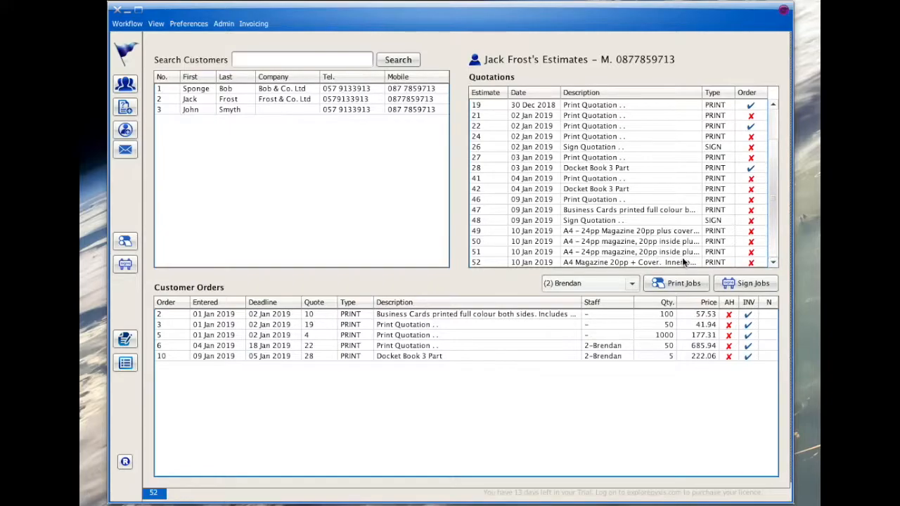
left_click(573, 260)
right_click(577, 264)
left_click(592, 305)
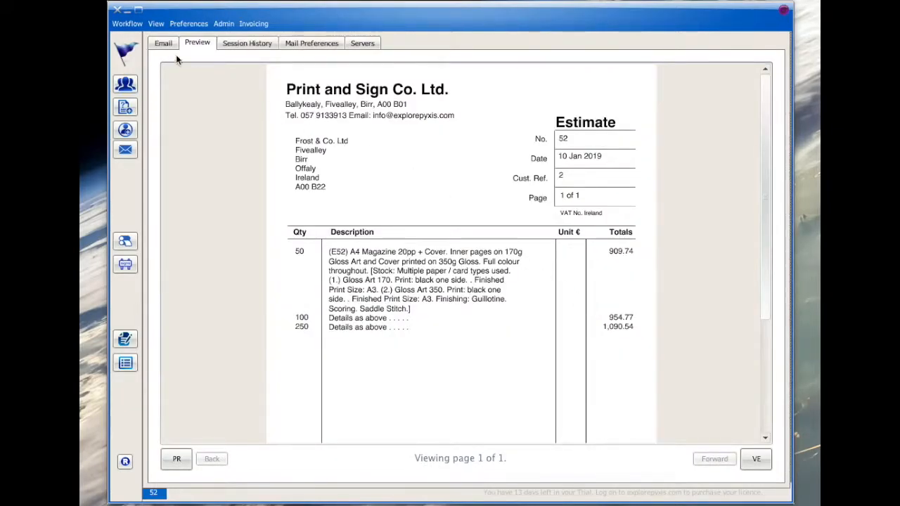
- Remove the queued Quotation 52 email from the outgoing list and return to the quotation screen
left_click(164, 44)
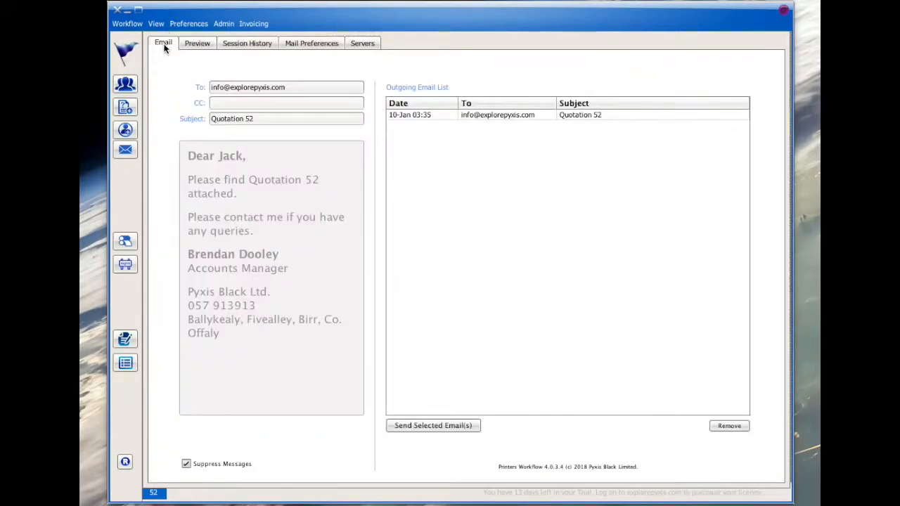
left_click(402, 115)
left_click(728, 426)
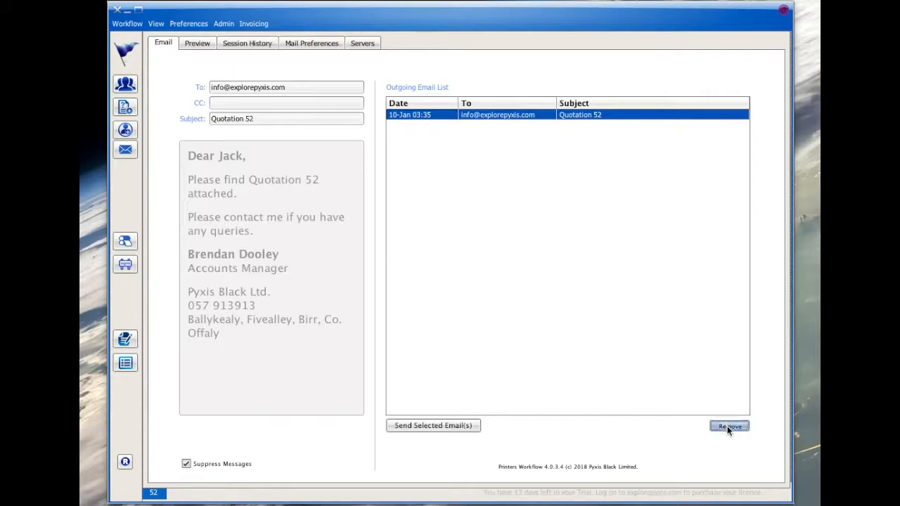
left_click(426, 292)
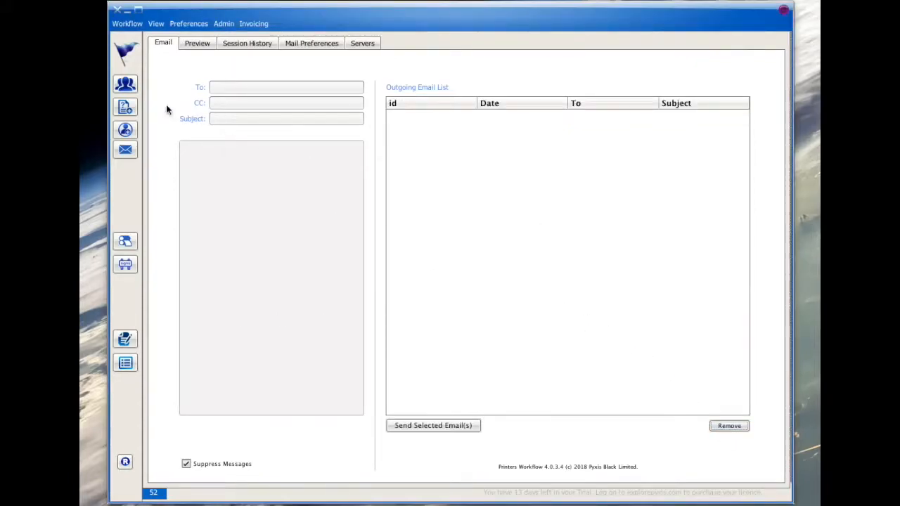
left_click(126, 106)
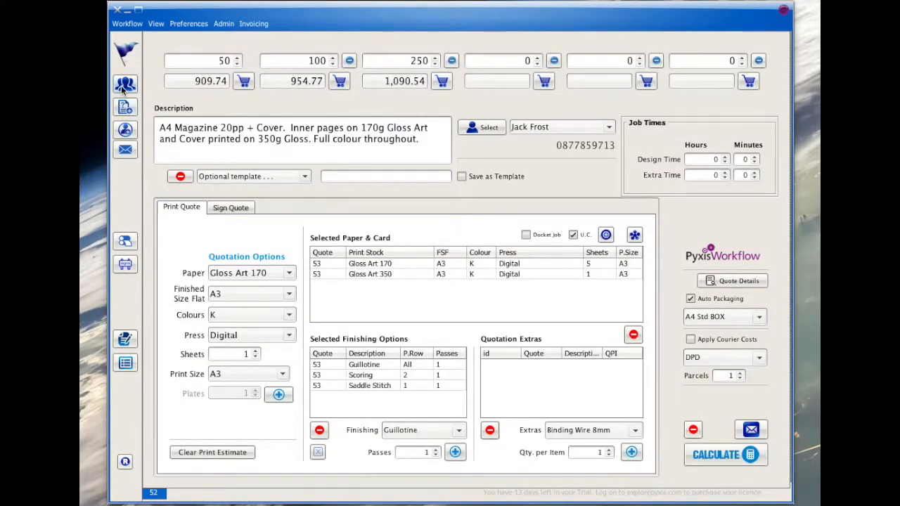